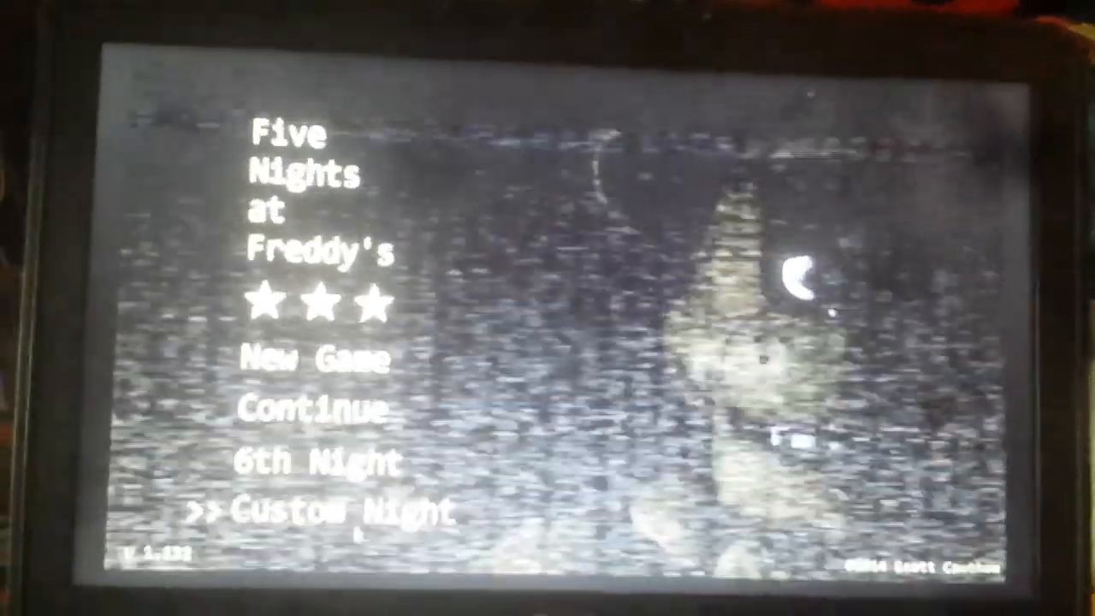
- Enter custom night setup and adjust Freddy to 1 and Bonnie to 9
click(318, 525)
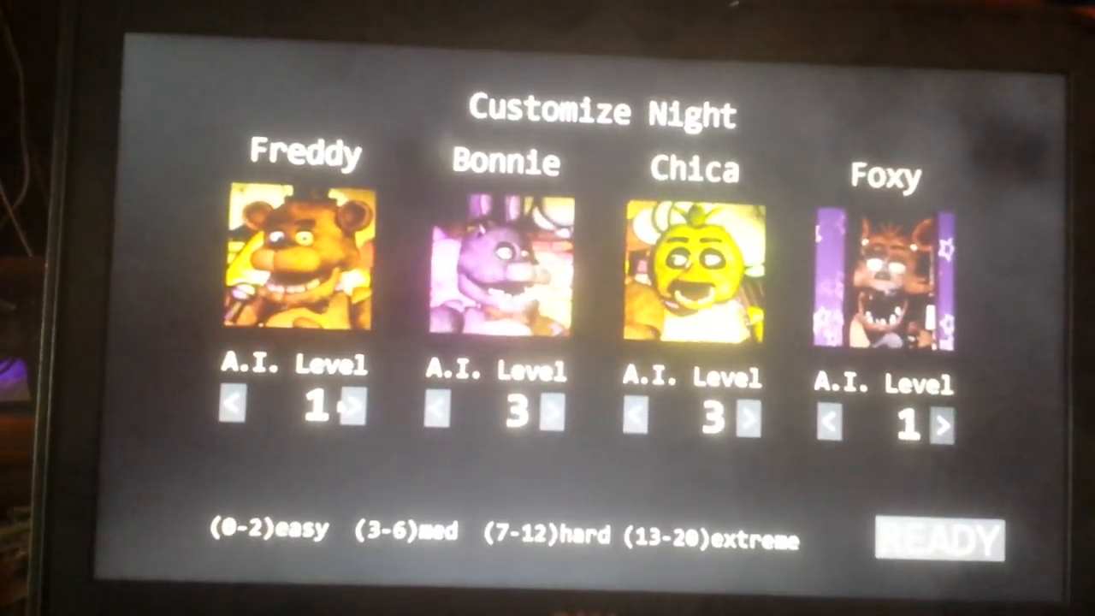
click(353, 413)
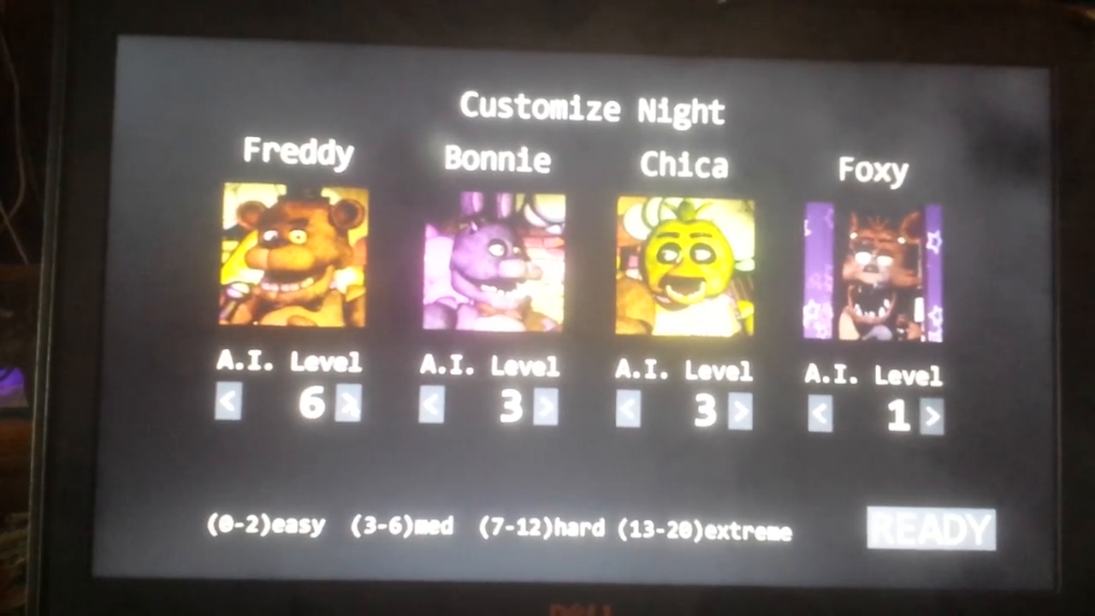
click(224, 402)
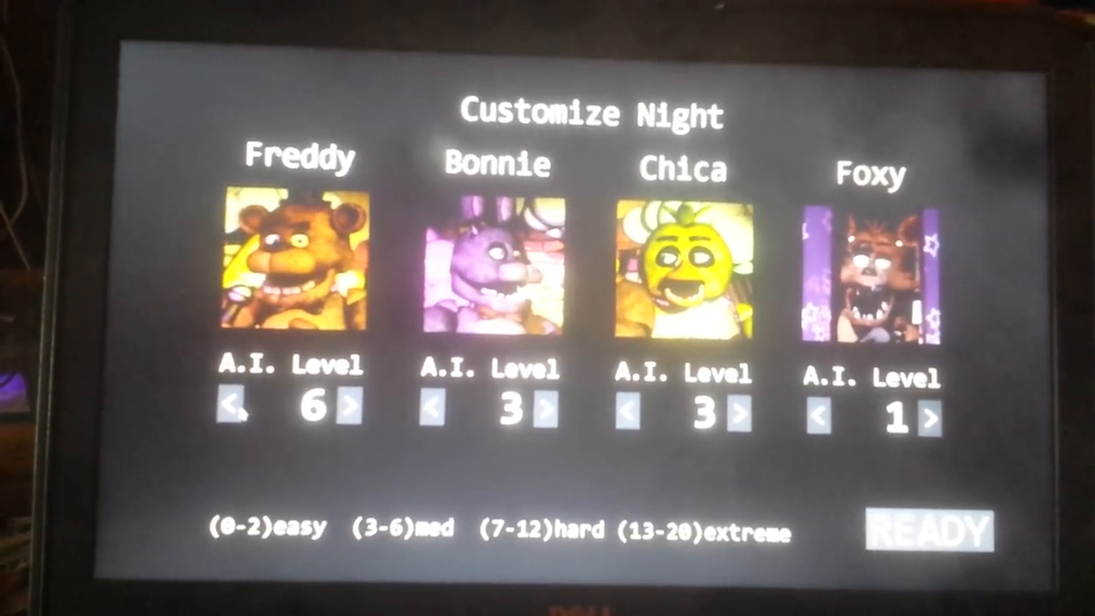
click(231, 412)
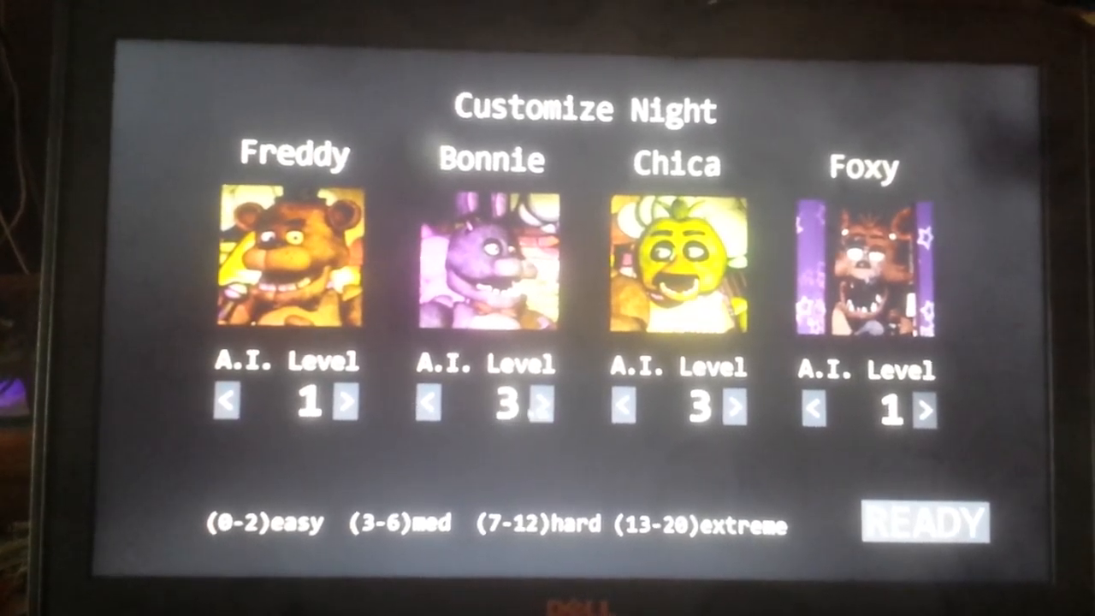
click(539, 401)
click(539, 400)
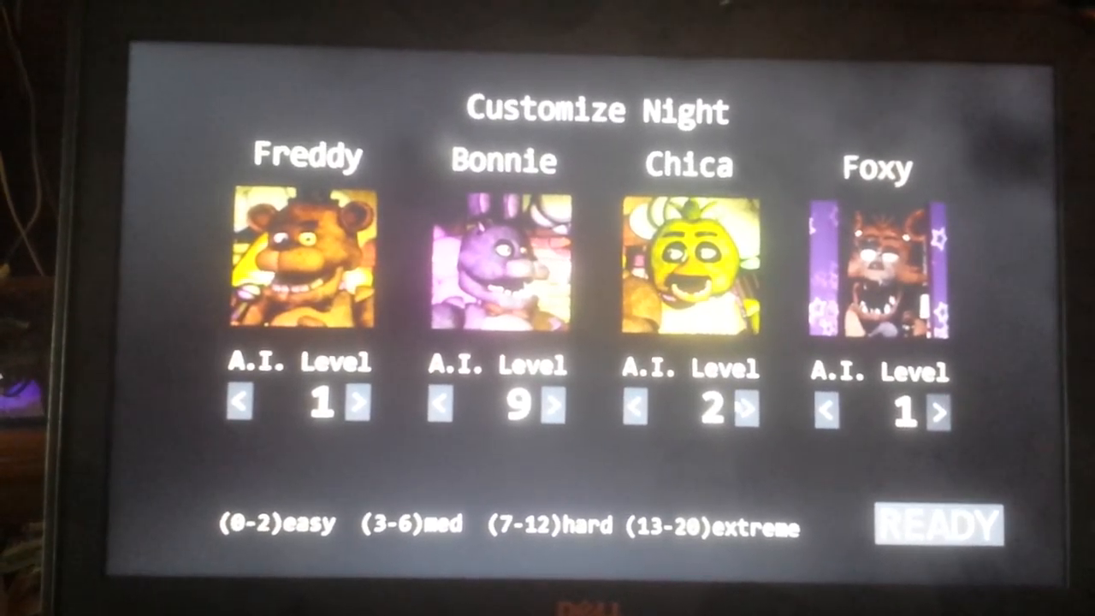
- Raise Chica to 8 and Foxy to 4, then start the night
click(750, 409)
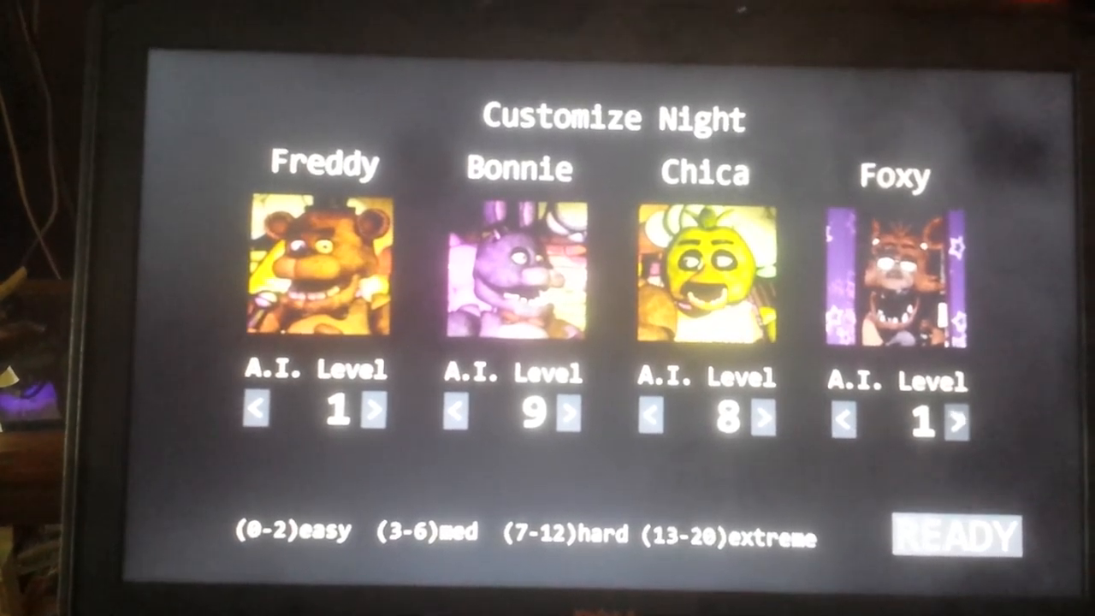
click(958, 411)
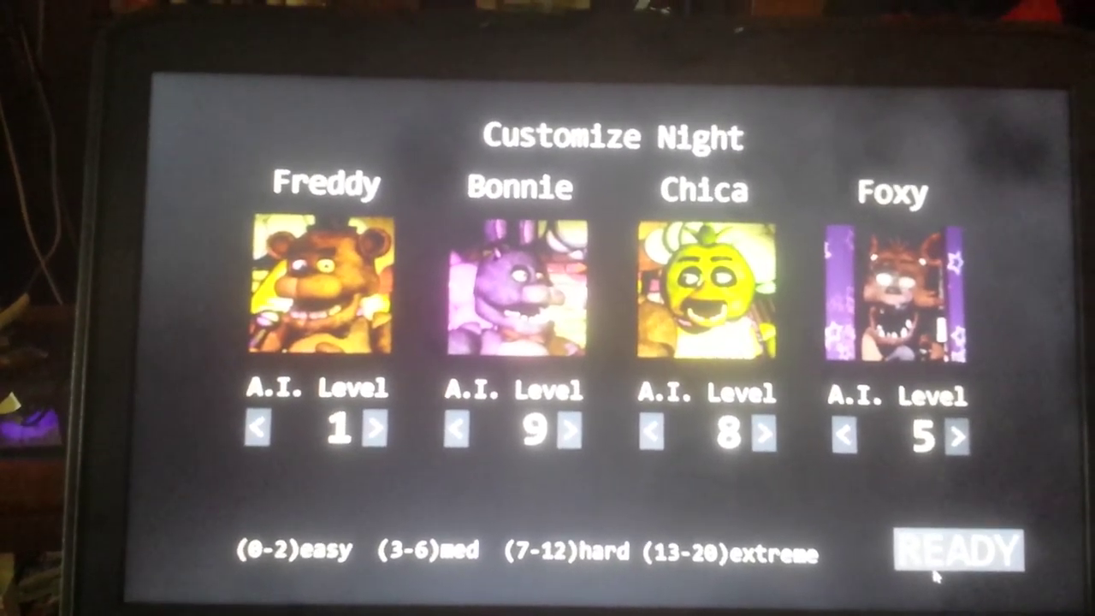
click(956, 536)
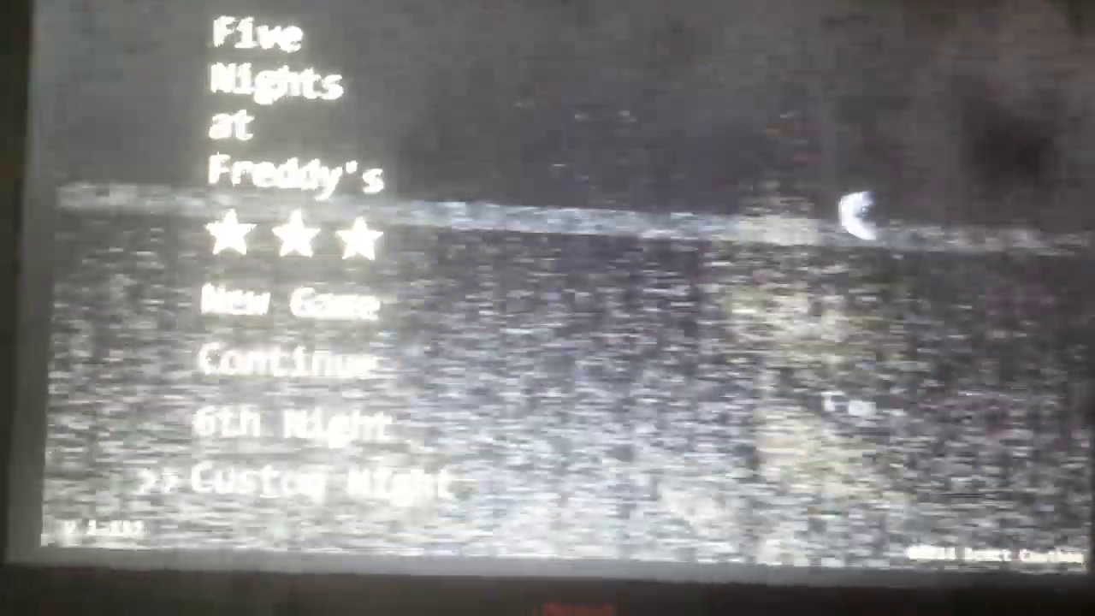
- Bring up the custom night AI-level screen again before quitting to the desktop
click(308, 492)
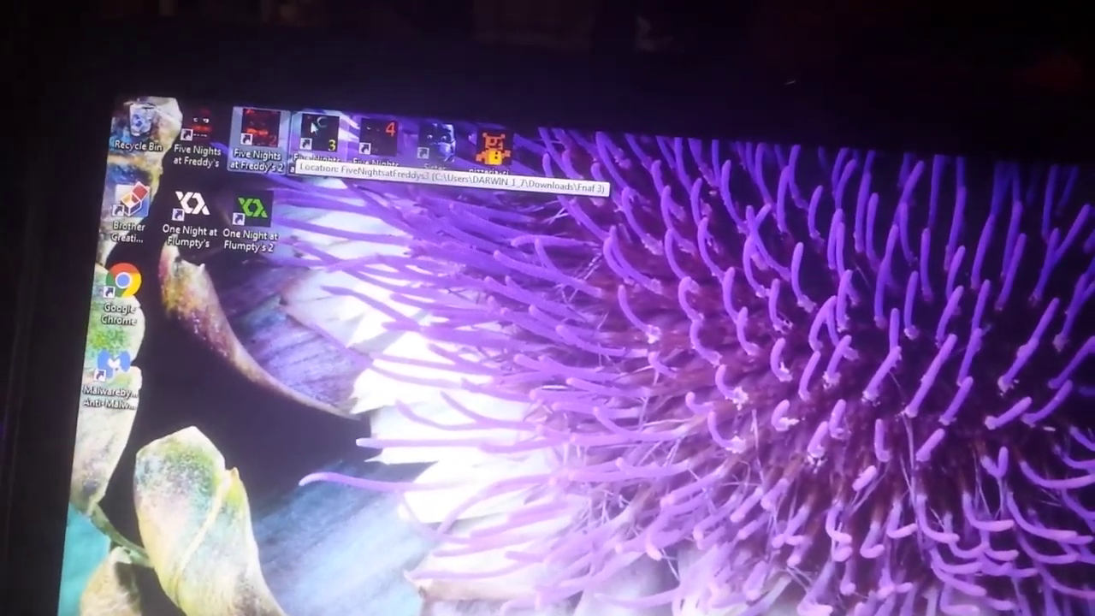
- Launch Five Nights at Freddy's 2 from its desktop shortcut
double_click(314, 124)
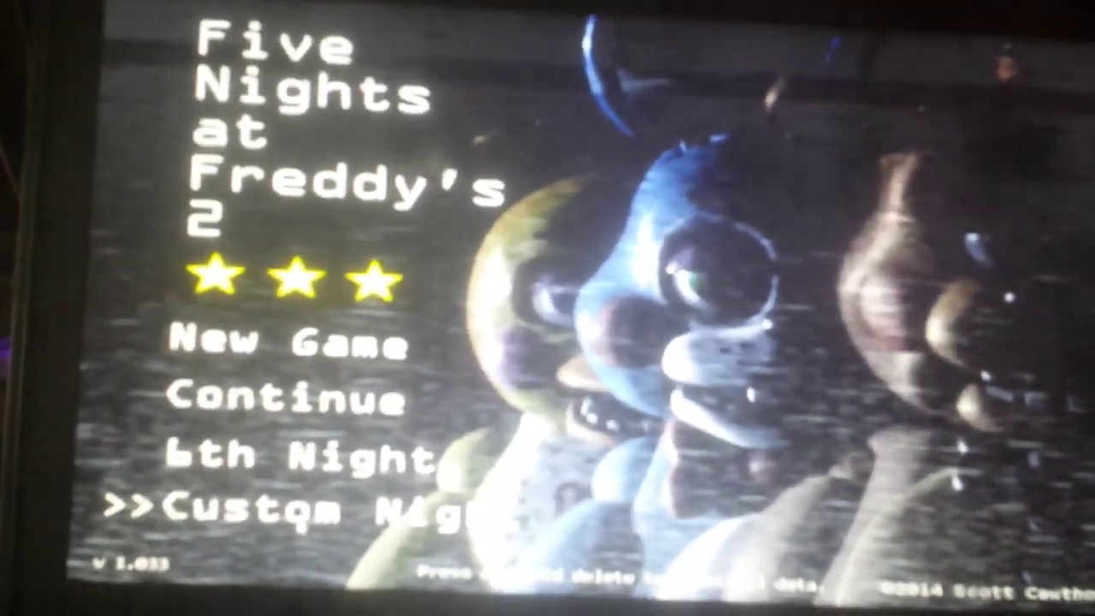
- Enter the Customize Night screen from the FNAF 2 main menu
click(257, 590)
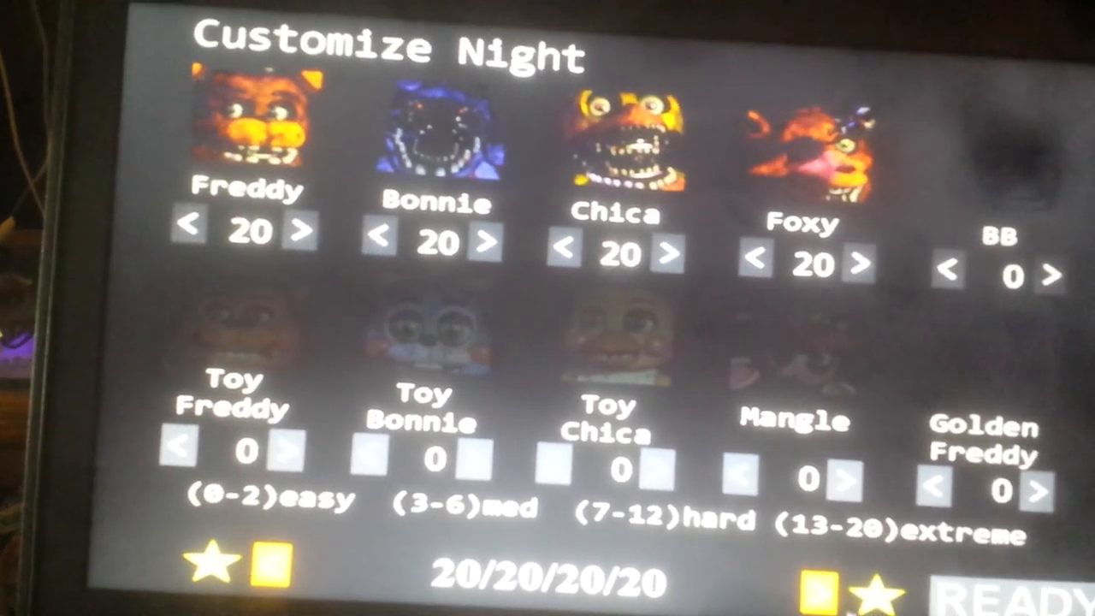
- Switch to the New and Shiny preset and lower BB, Mangle, Toy Chica, Toy Bonnie and Toy Freddy to 0
click(819, 590)
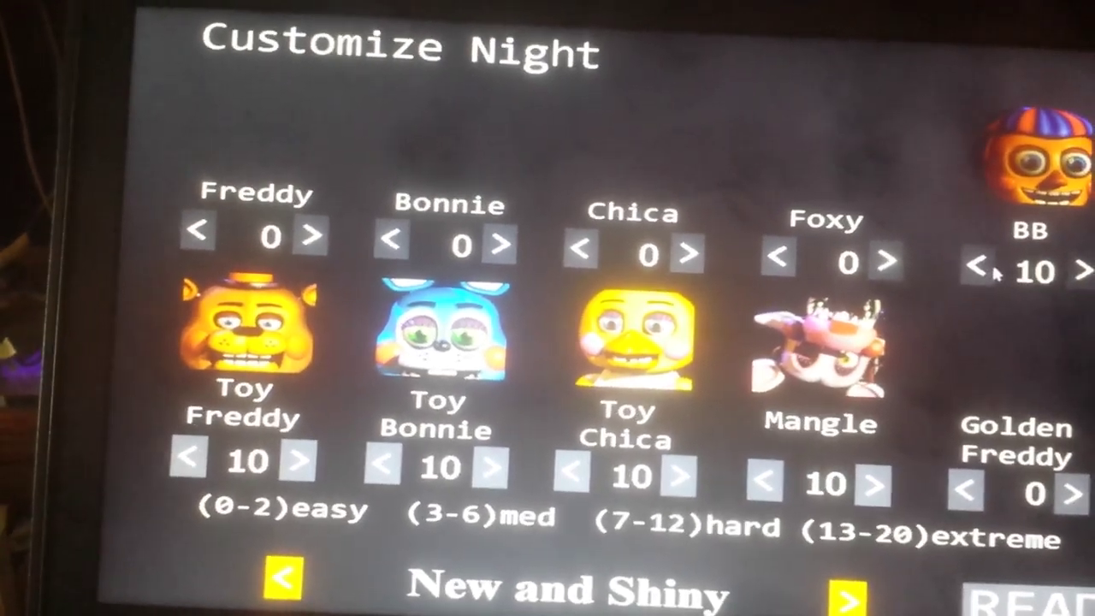
click(962, 250)
click(962, 250)
click(962, 250)
click(961, 250)
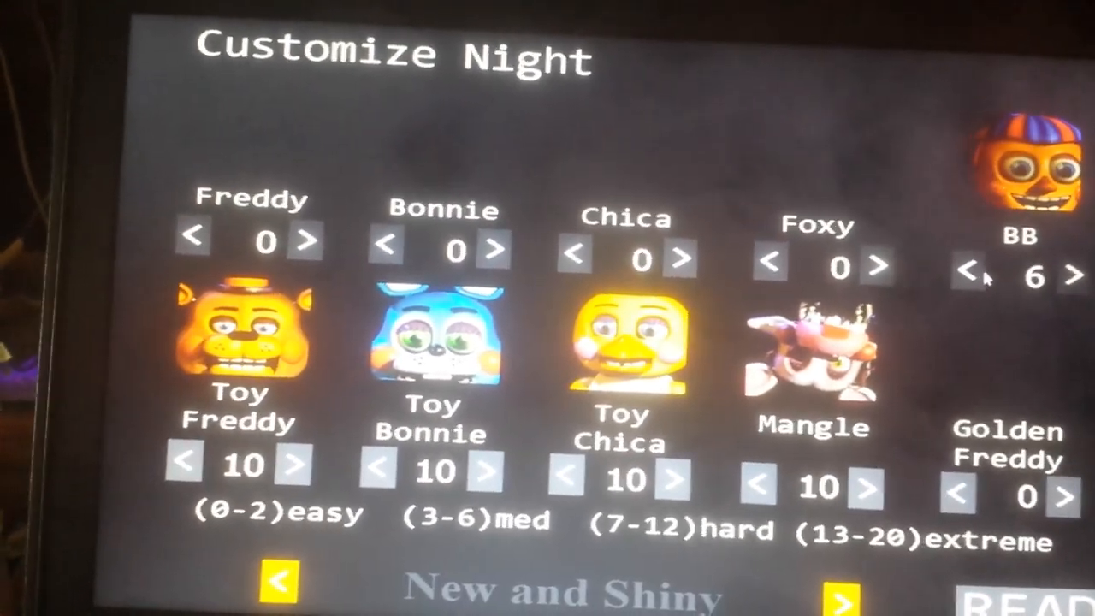
click(967, 272)
click(967, 272)
click(966, 272)
click(967, 272)
click(966, 272)
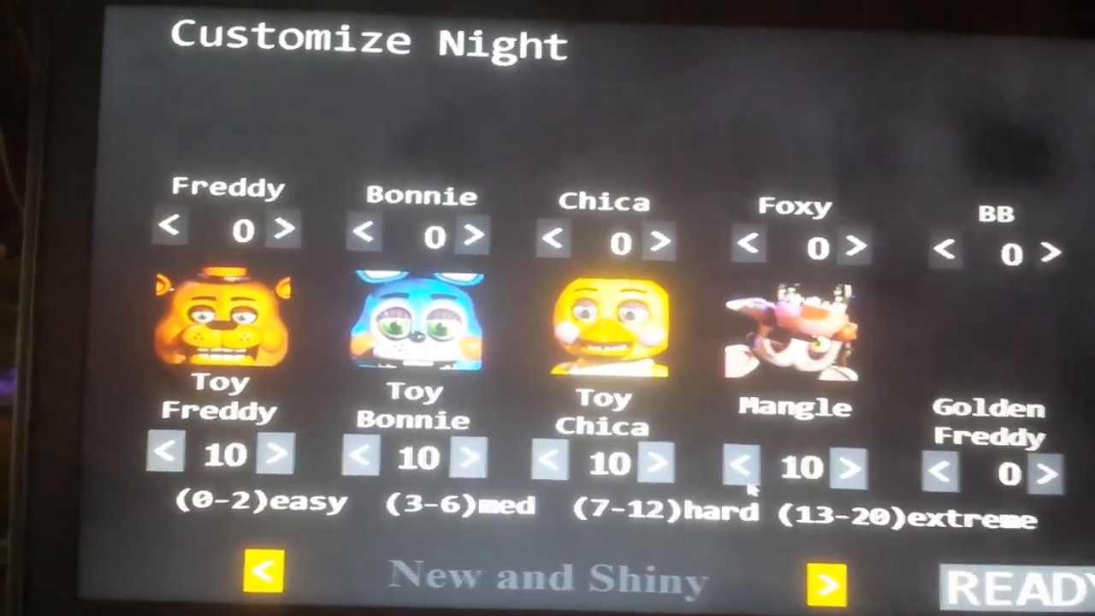
click(741, 466)
click(741, 467)
click(741, 466)
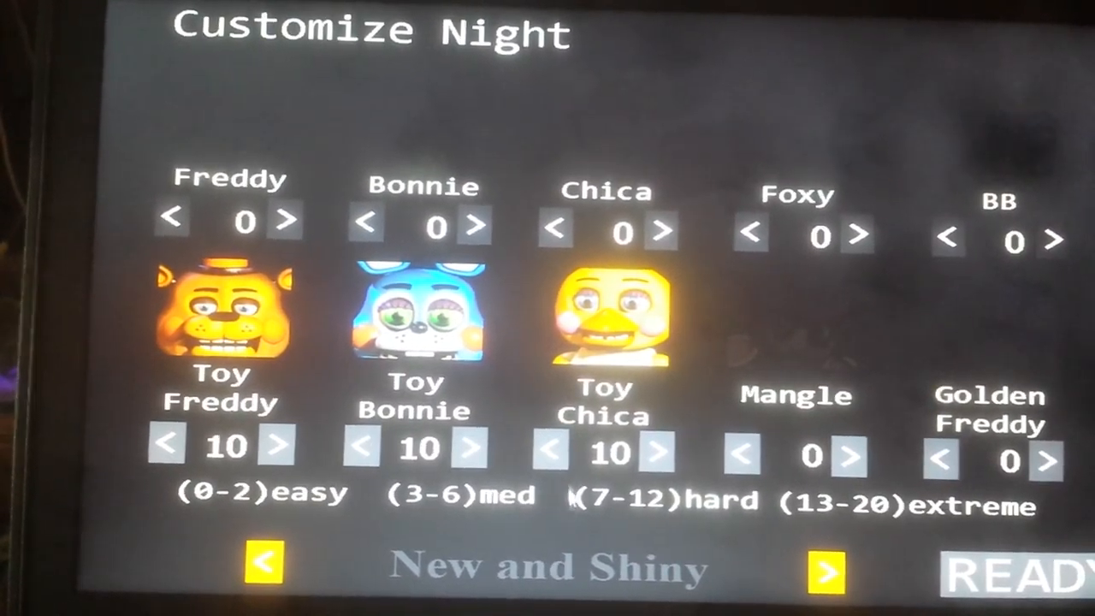
click(551, 462)
click(551, 462)
click(551, 461)
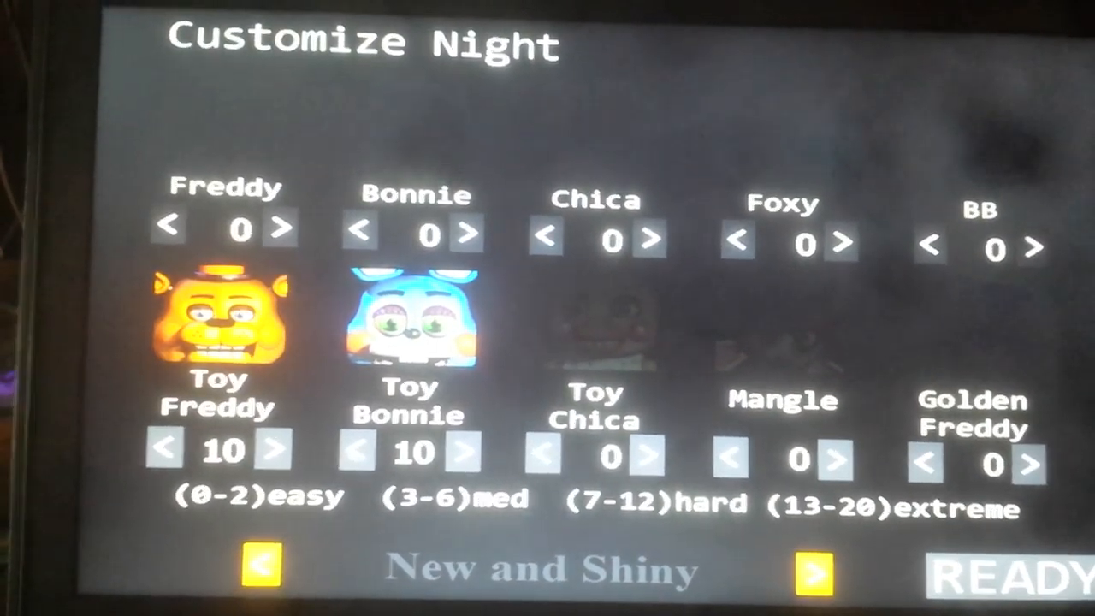
click(359, 452)
click(359, 452)
click(359, 451)
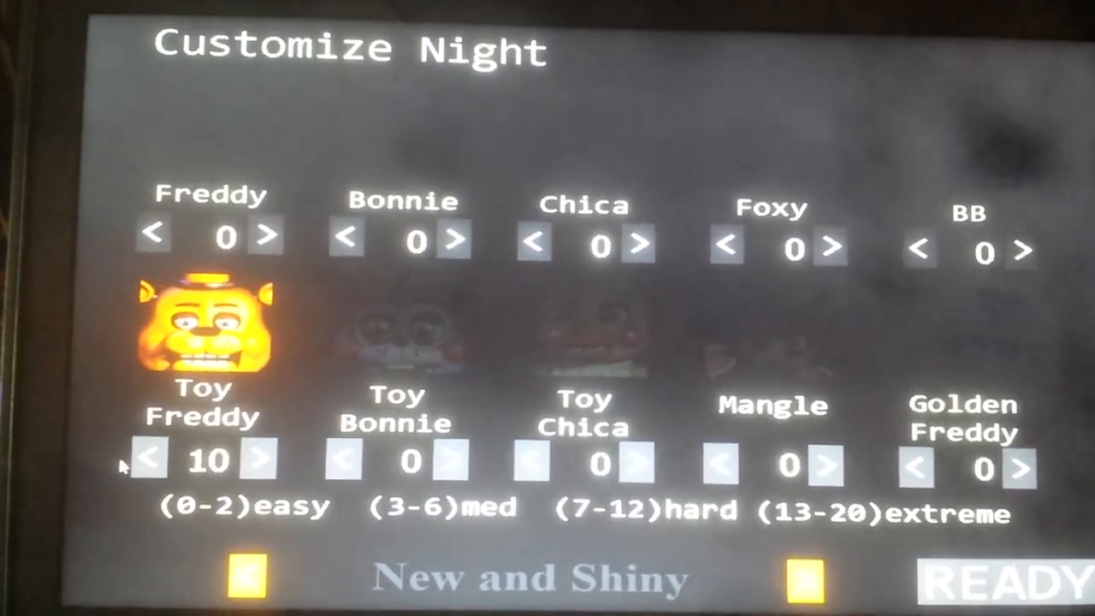
click(147, 460)
click(147, 460)
click(147, 460)
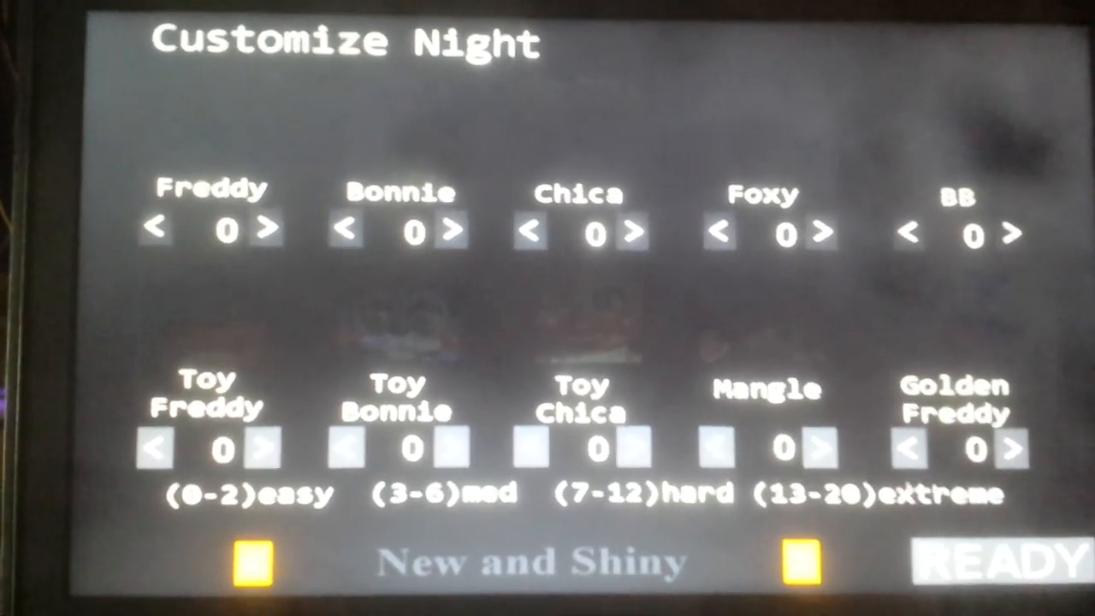
- Raise Golden Freddy to 20 and start the Golden Freddy-only night
click(1018, 466)
click(1018, 466)
click(1027, 467)
click(1027, 466)
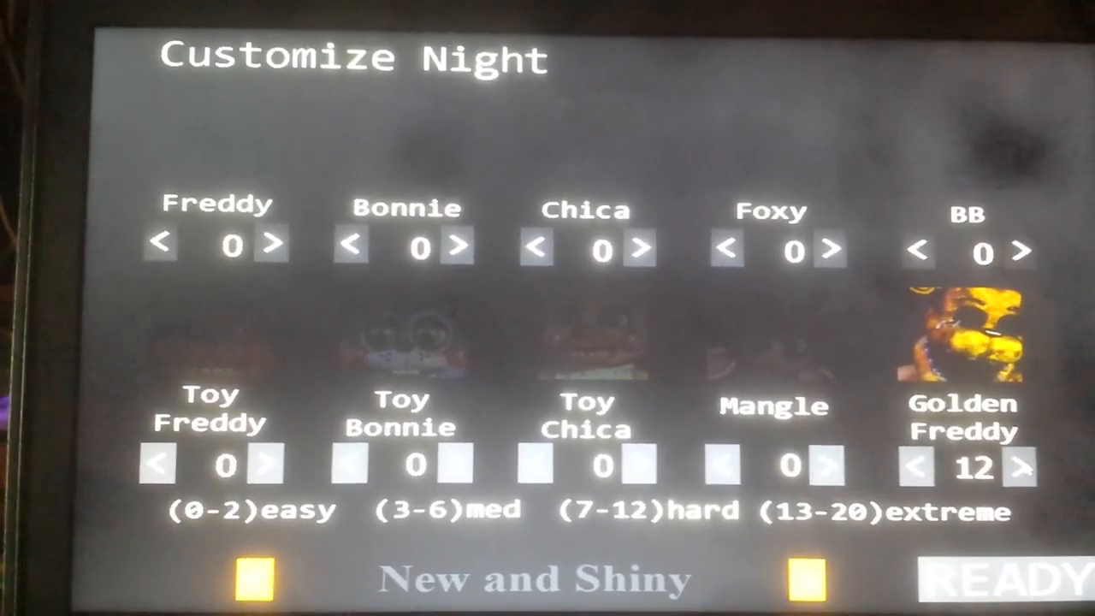
click(1027, 466)
click(1026, 466)
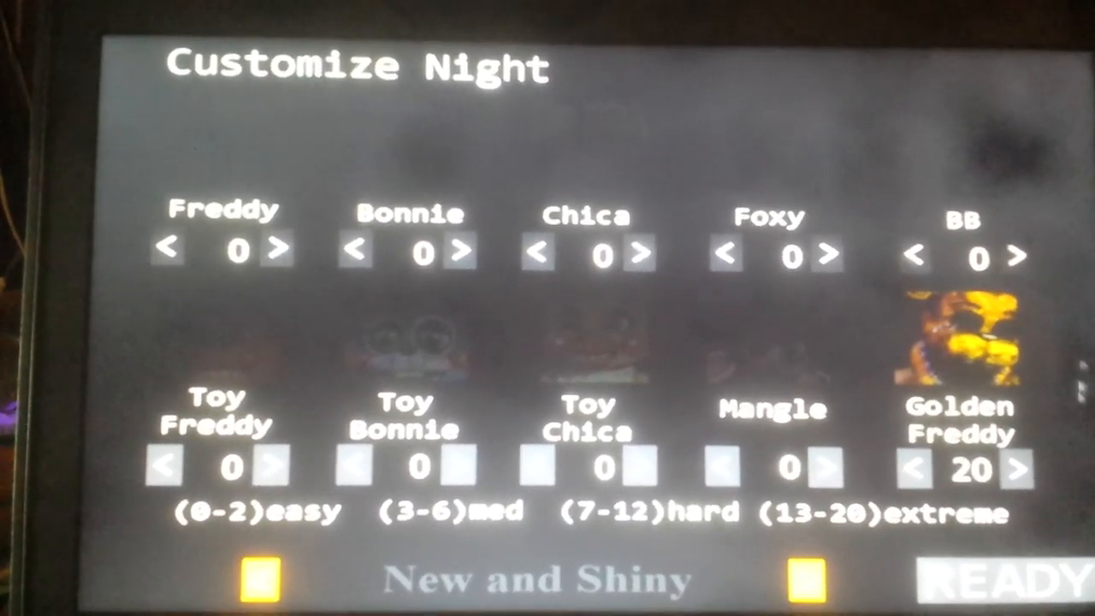
click(1005, 566)
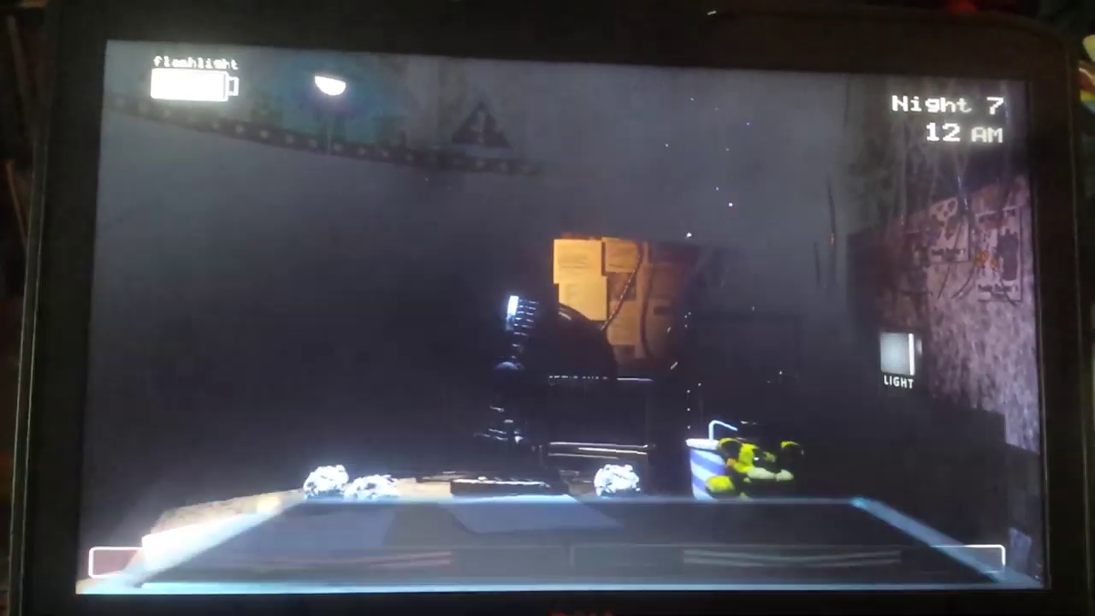
- View the Main Hall feed on the camera monitor during the 7th night
click(787, 558)
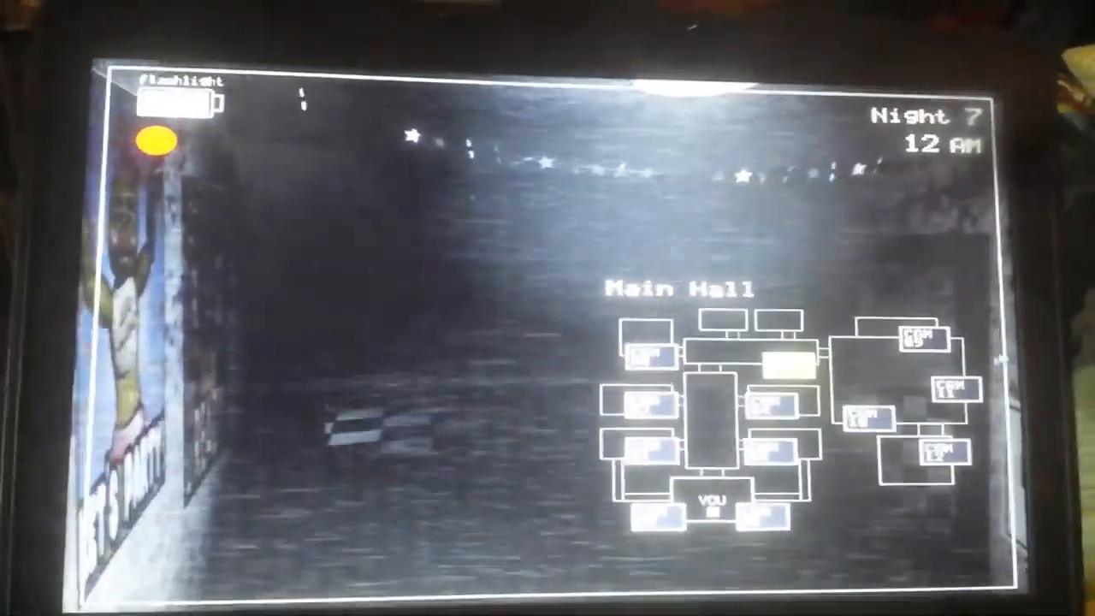